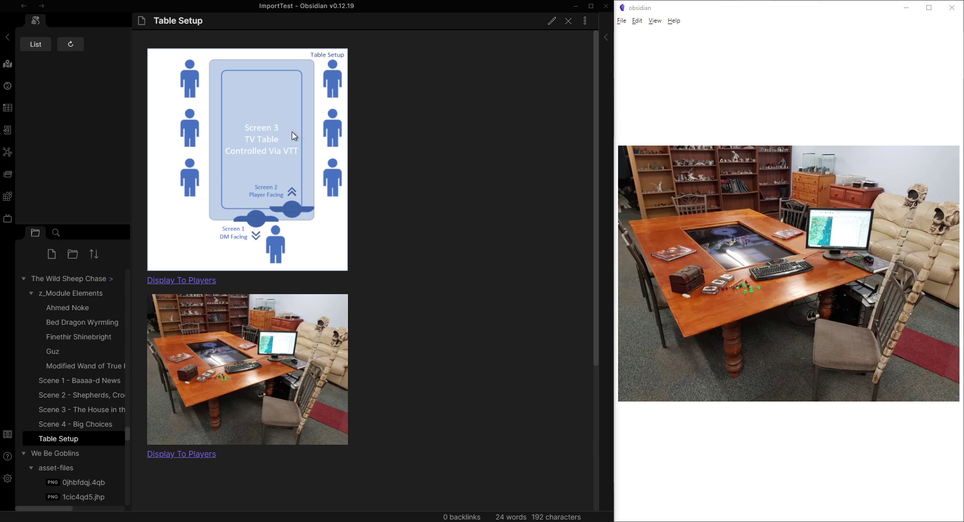
Step: Display the table setup diagram in the player window, followed by the photo of the gaming table
right_click(188, 285)
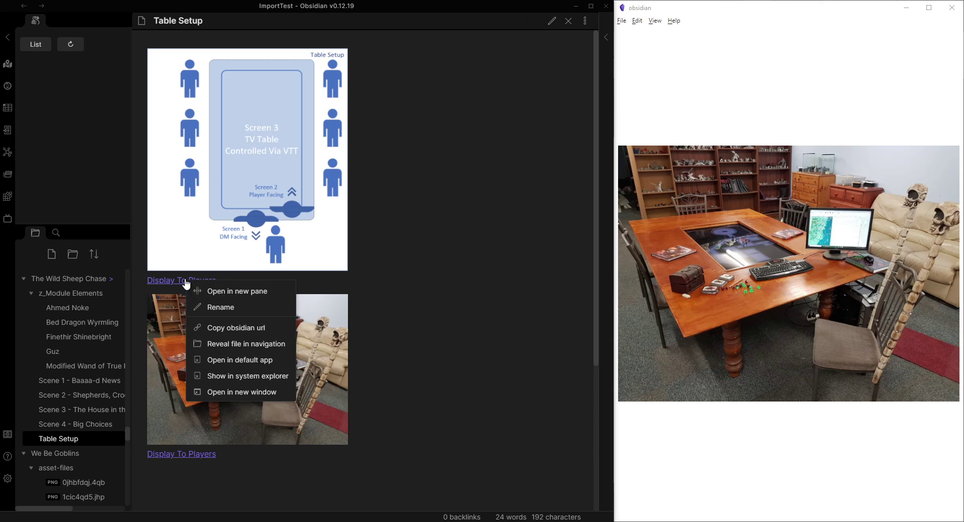
left_click(236, 393)
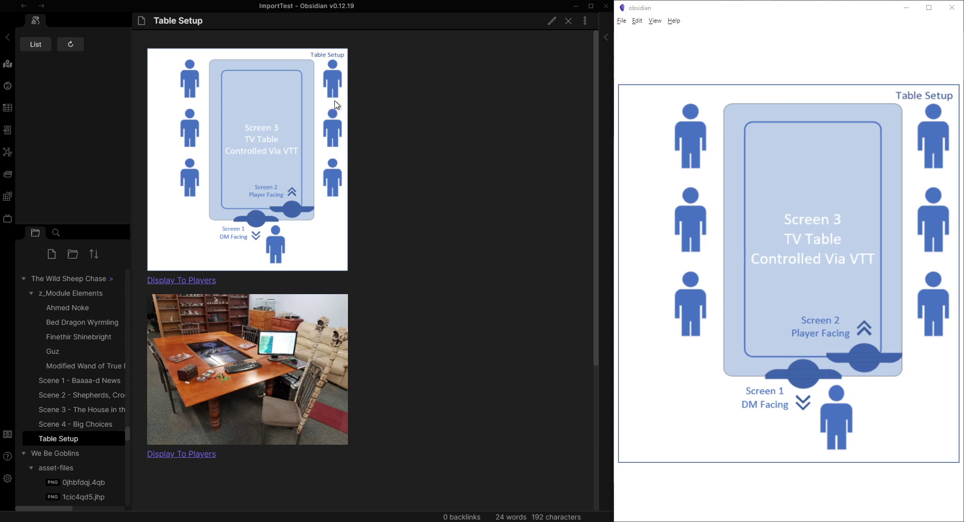
right_click(193, 455)
left_click(184, 449)
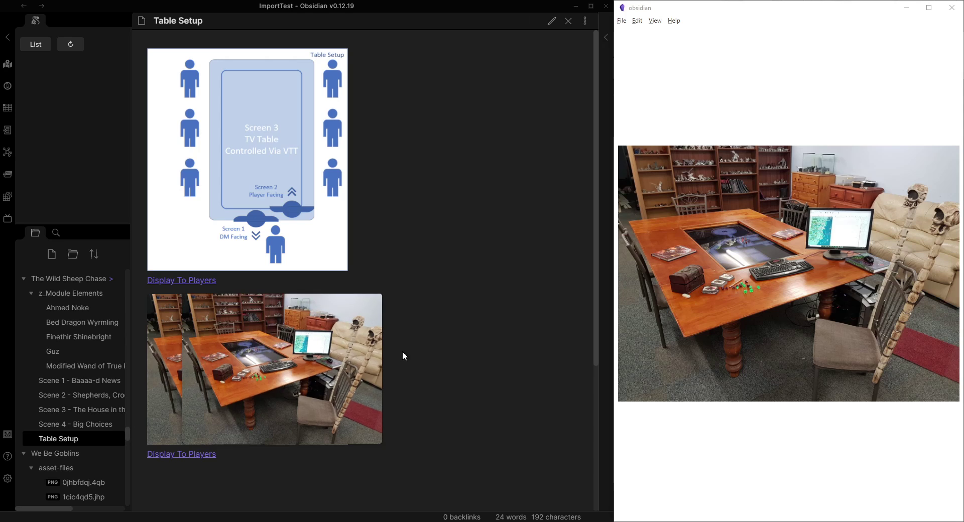
Step: Open the gaming table photo in the player window again and switch that window back to the table setup diagram
right_click(173, 457)
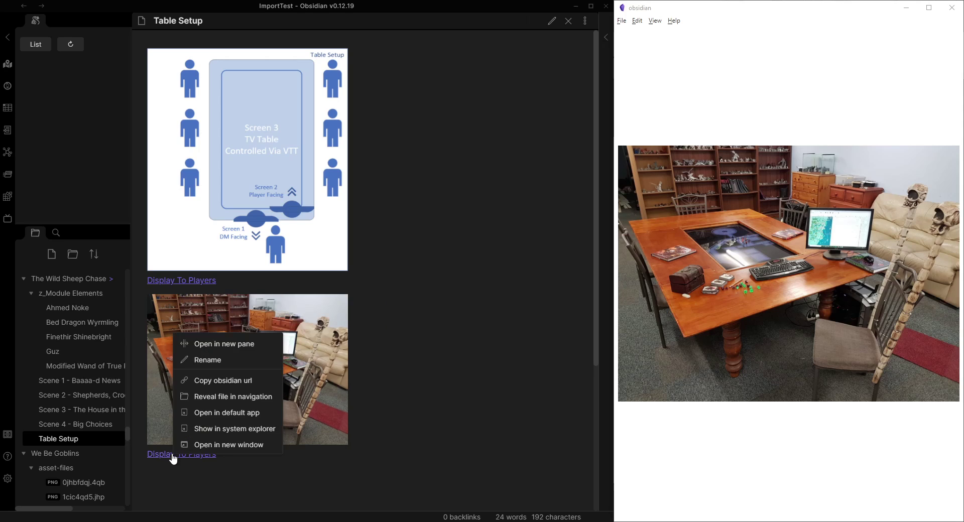
left_click(245, 445)
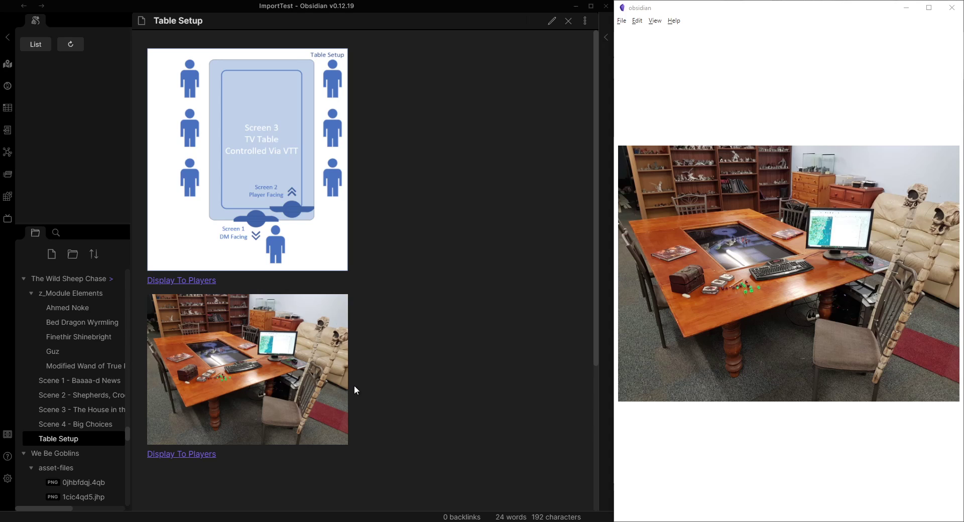
right_click(182, 282)
left_click(222, 399)
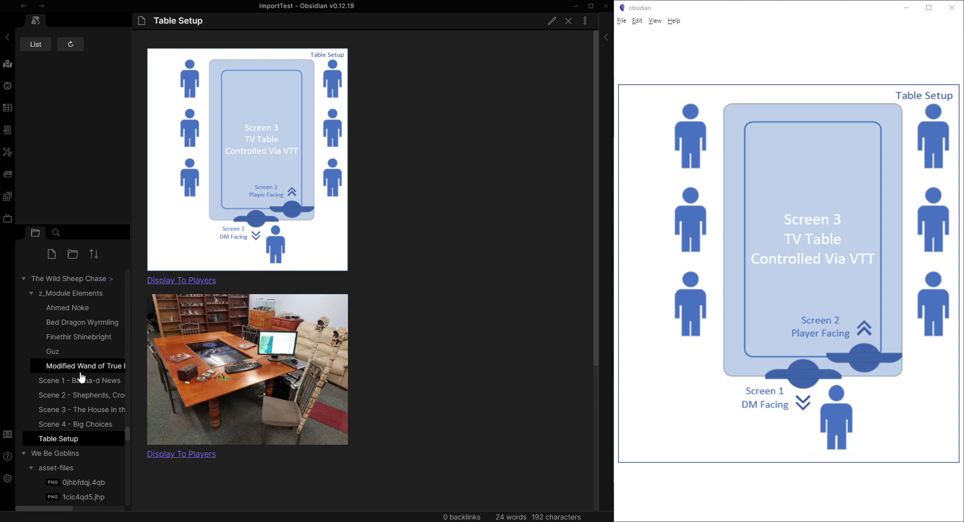
Step: Open the Guz note and display its character portrait in the player window
left_click(52, 352)
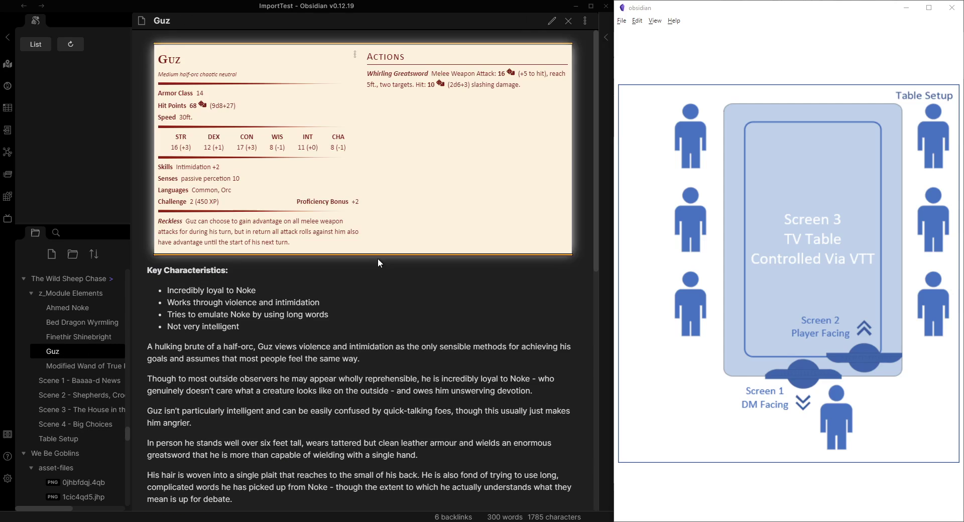
scroll(378, 258, "down", 10)
right_click(195, 246)
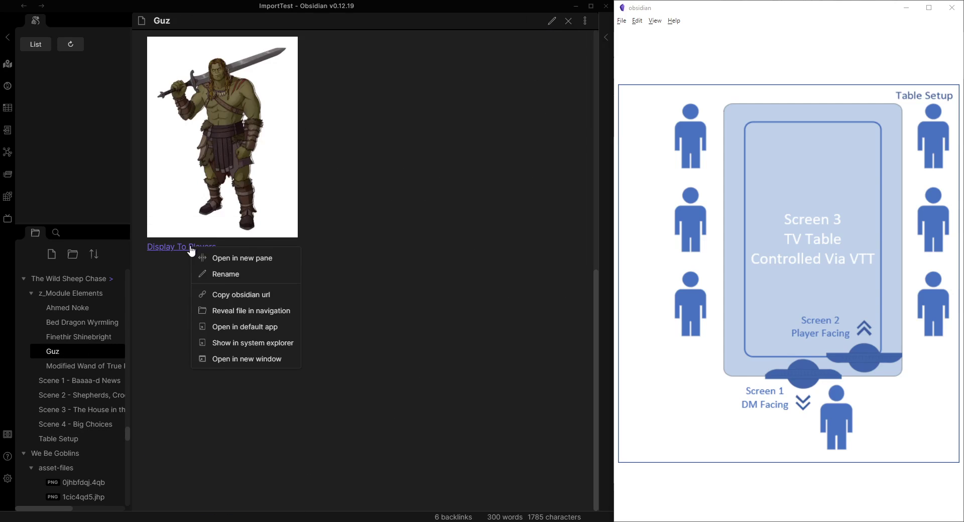
left_click(226, 360)
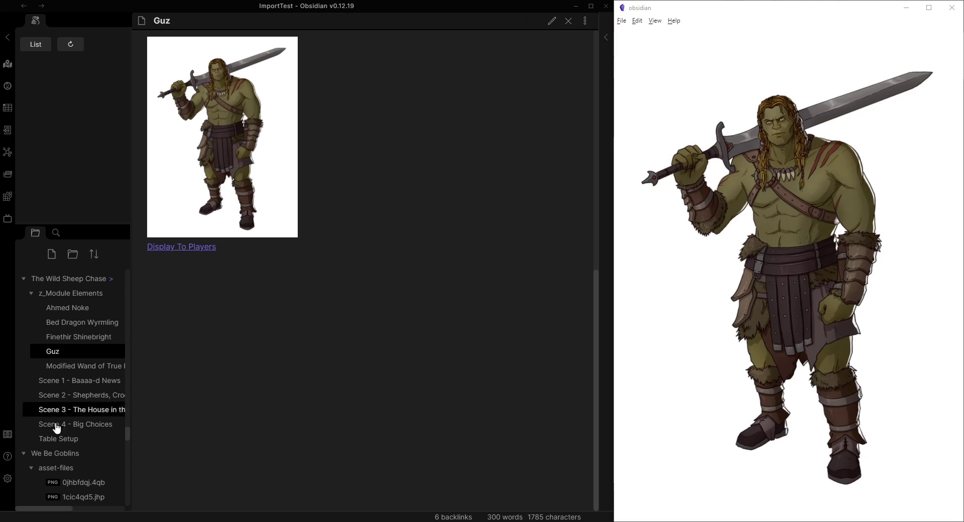
Step: Return to the Table Setup note and look up the Obsidian42 - BRAT plugin by searching community plugins for "brat"
left_click(60, 438)
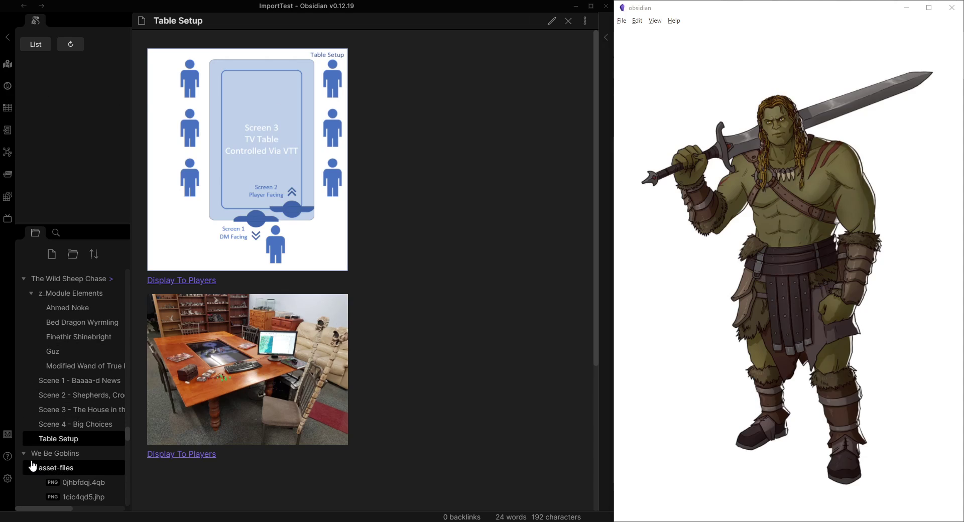
left_click(7, 481)
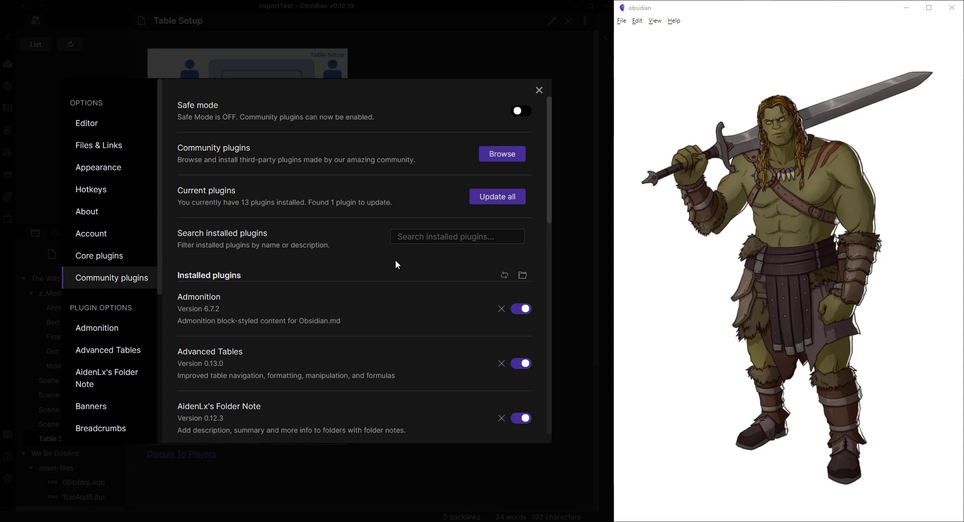
scroll(393, 260, "down", 5)
scroll(393, 260, "up", 5)
left_click(510, 151)
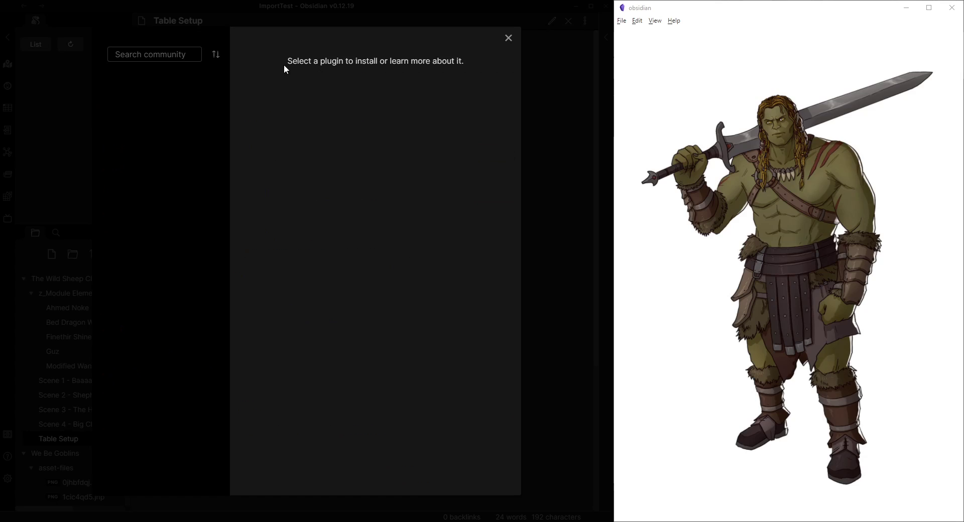
type("brat")
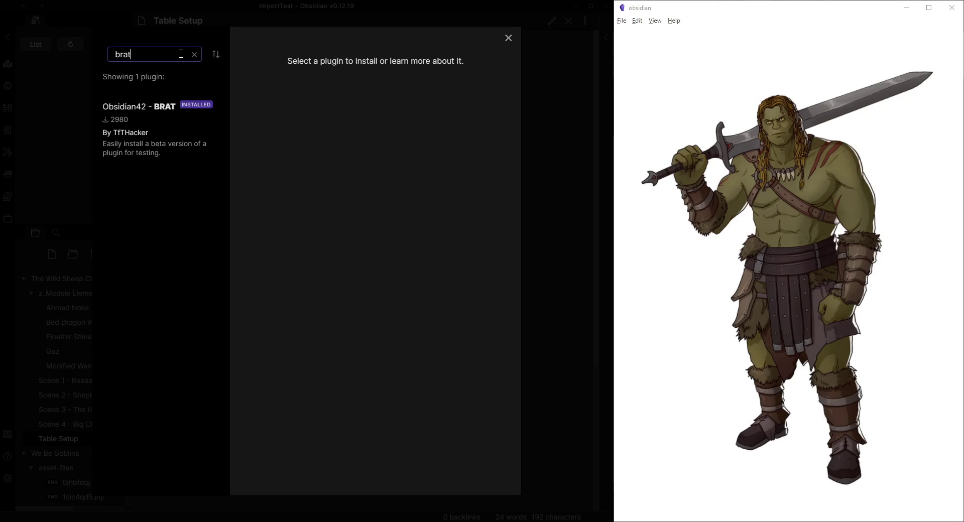
left_click(160, 138)
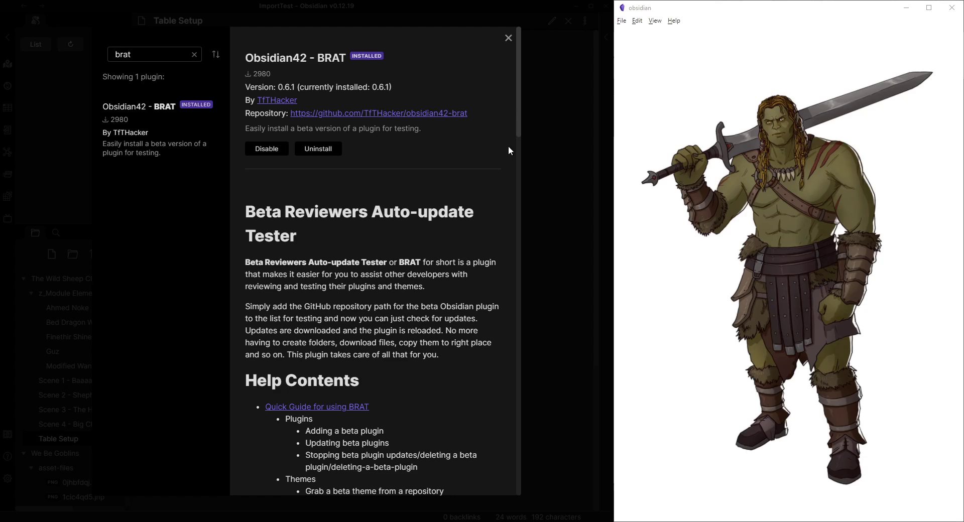
Step: Skim the BRAT plugin's description and close the plugin browser and the settings
left_click_drag(517, 120, 523, 170)
scroll(449, 143, "up", 3)
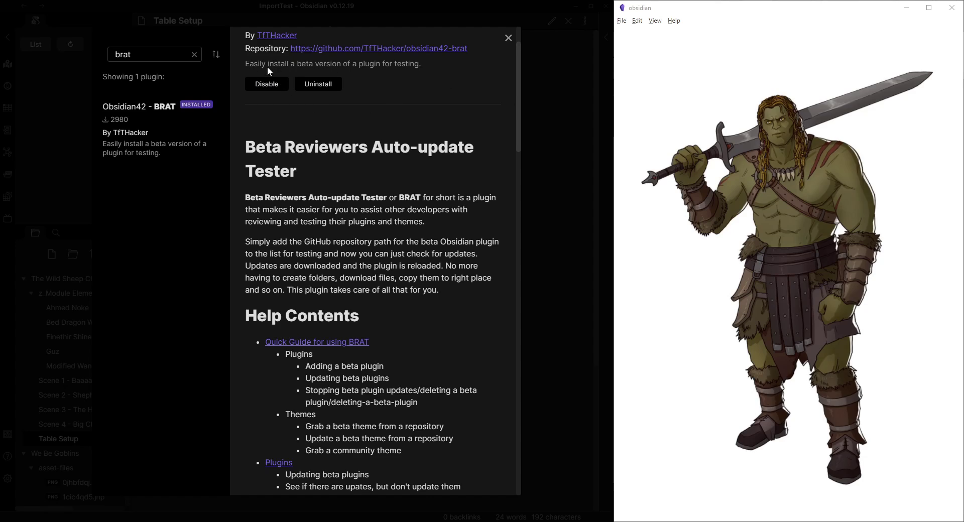
left_click(508, 38)
left_click(540, 87)
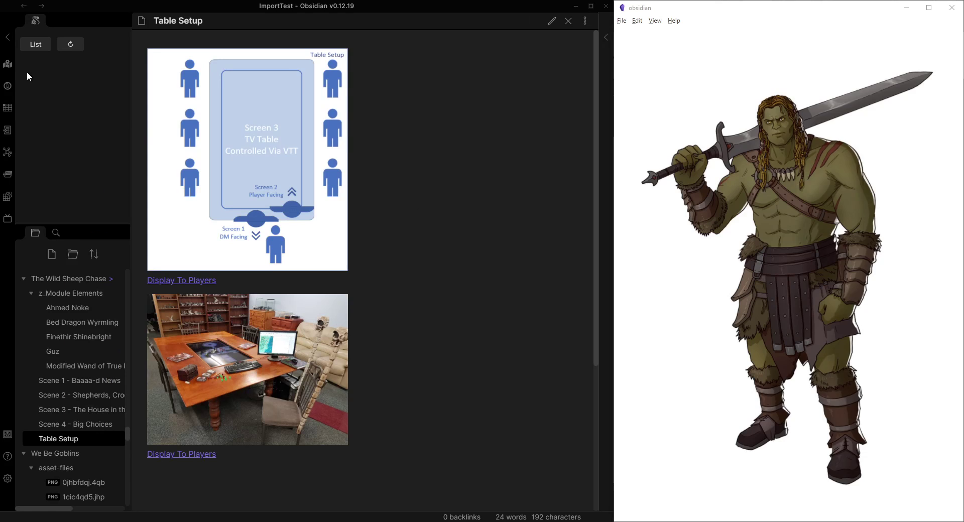
Step: Start adding a beta plugin for testing through the BRAT commands
left_click(8, 91)
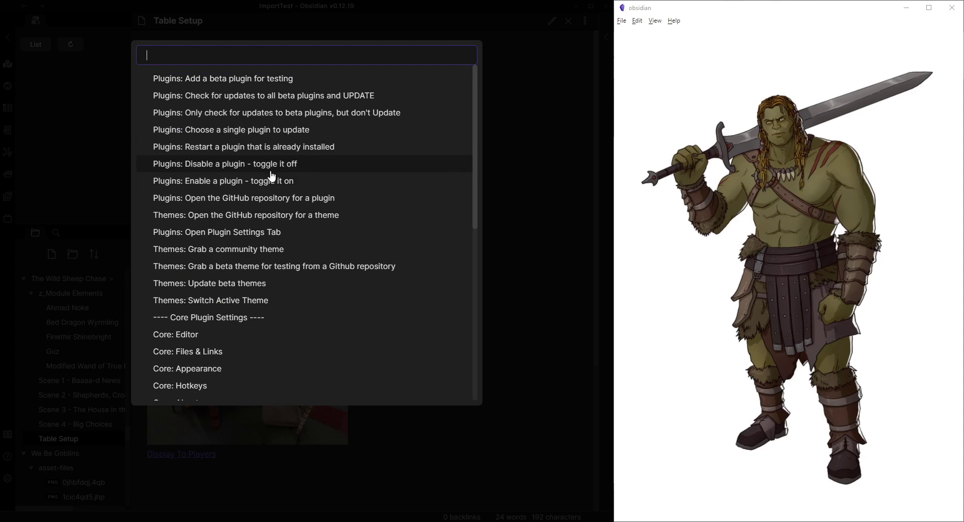
left_click_drag(475, 120, 464, 80)
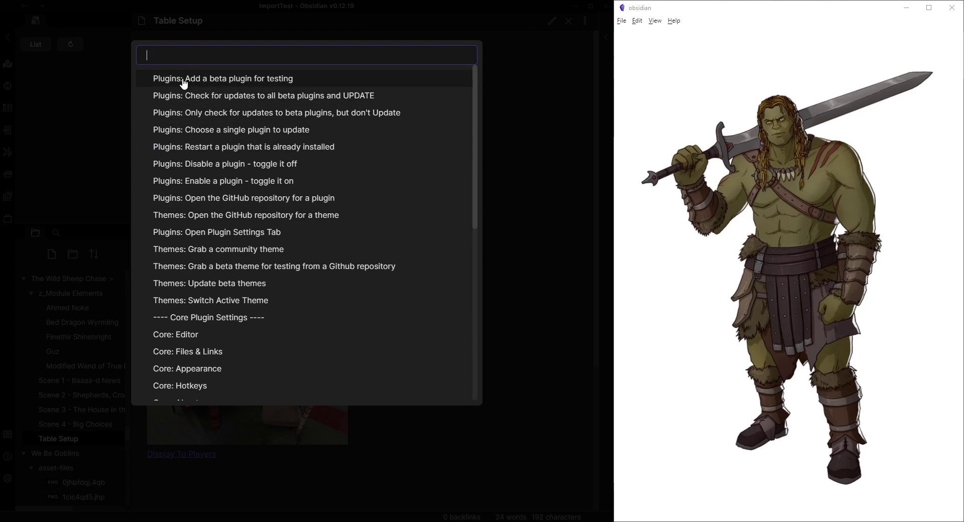
left_click(236, 82)
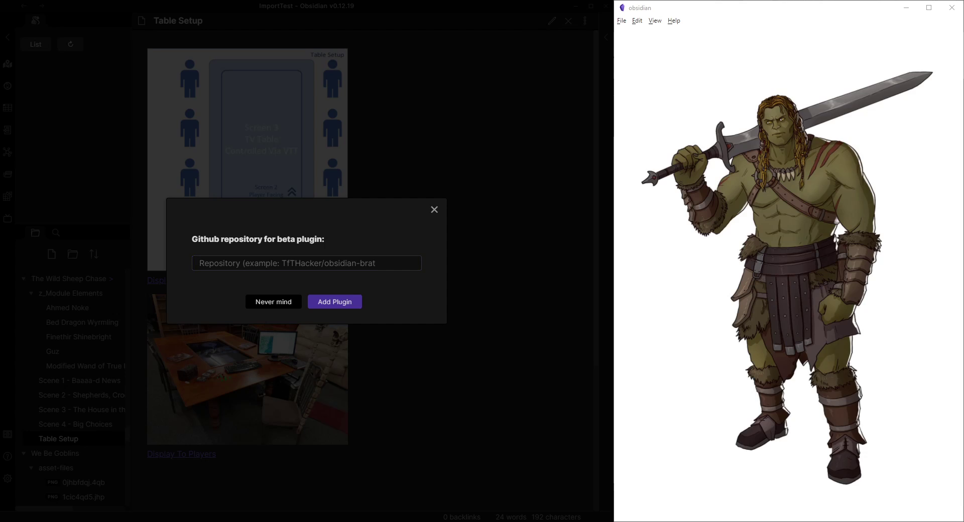
Step: Switch to the browser showing the obsidian-image-window GitHub page and look through the plugin author's profile and pinned repositories
key("alt+Tab")
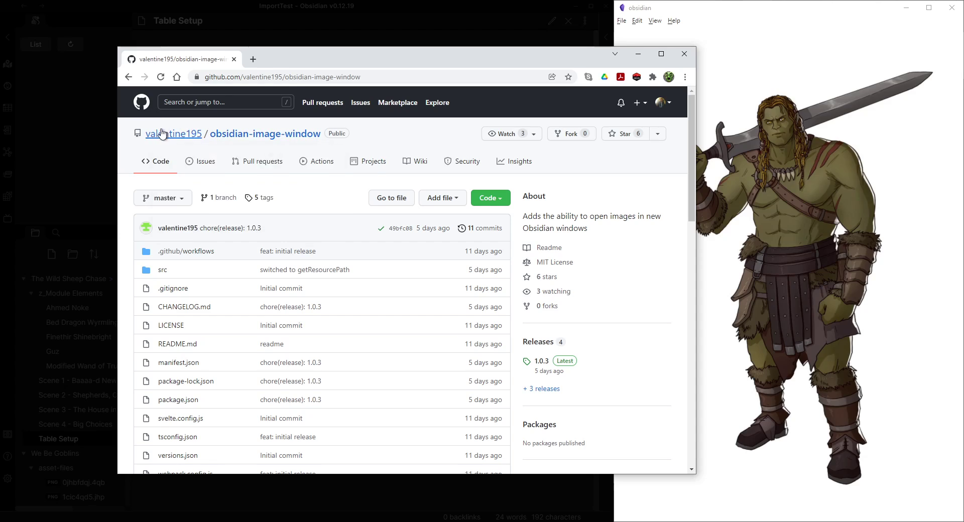
left_click(373, 77)
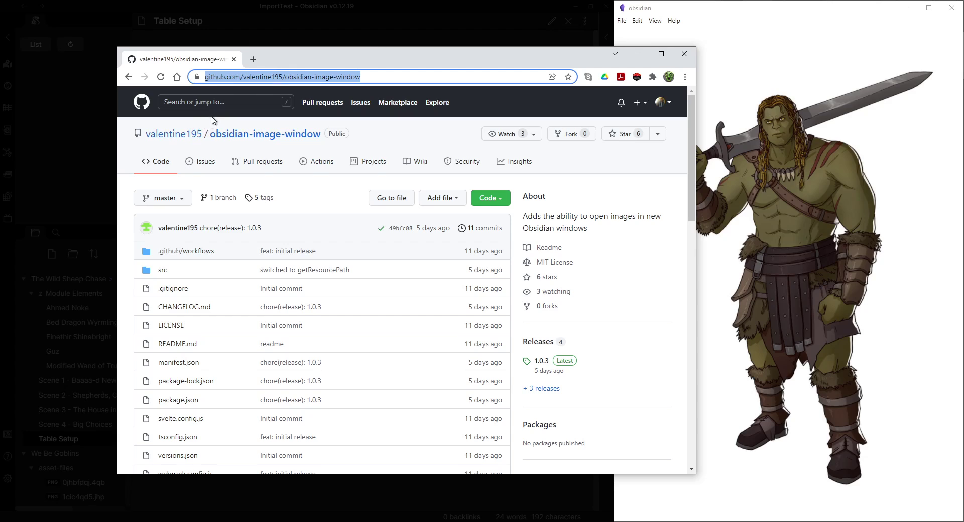
left_click(176, 137)
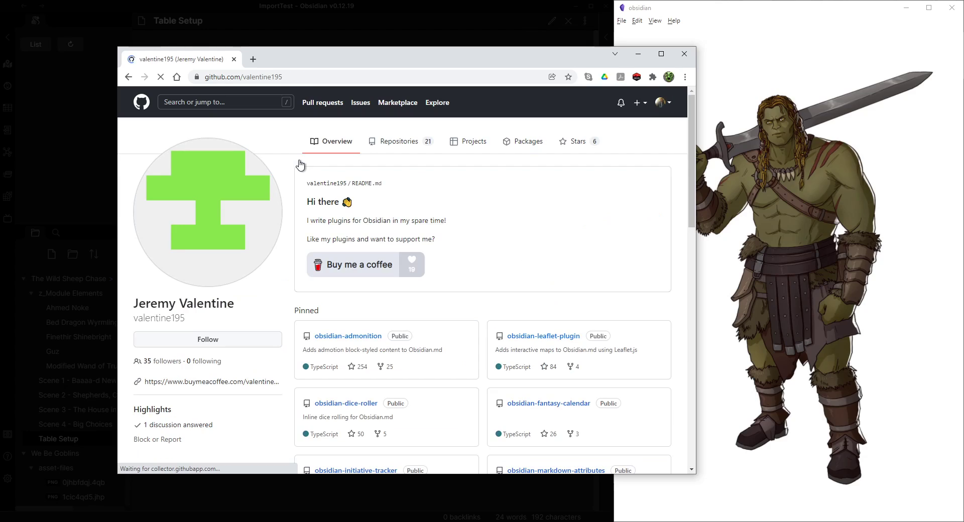
scroll(467, 276, "down", 2)
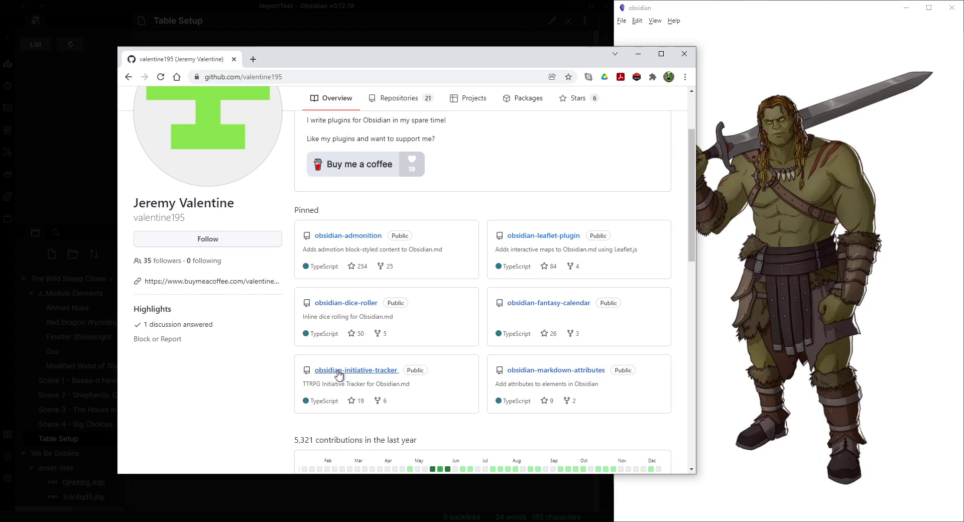
scroll(495, 351, "down", 1)
scroll(495, 352, "down", 2)
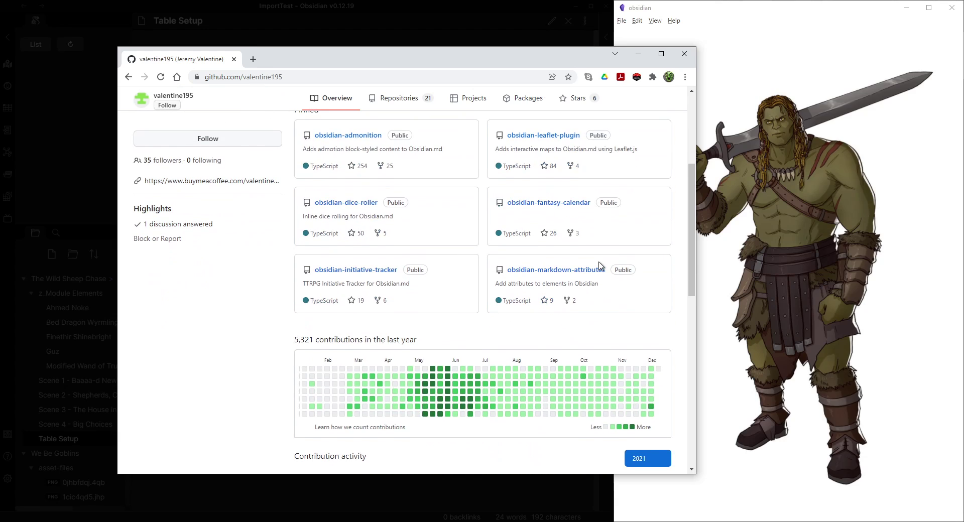
scroll(522, 199, "up", 4)
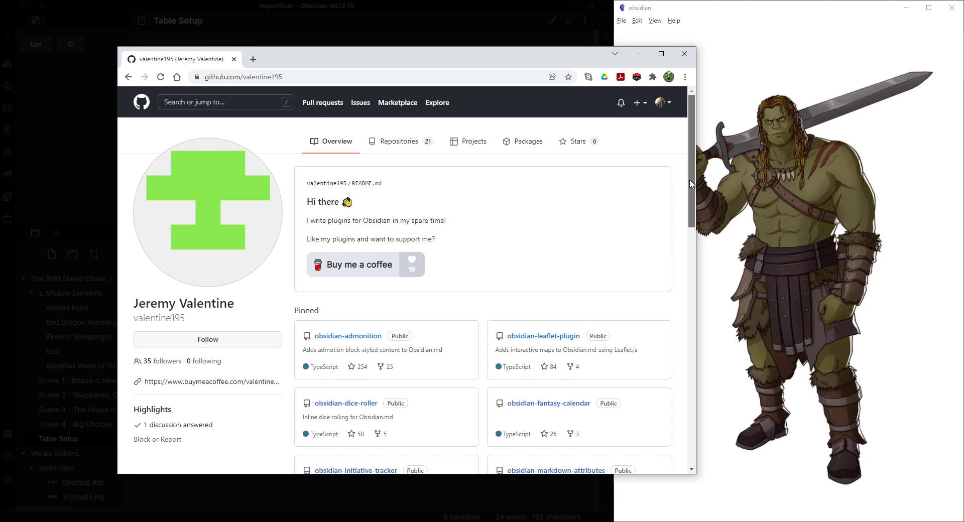
left_click_drag(692, 194, 658, 188)
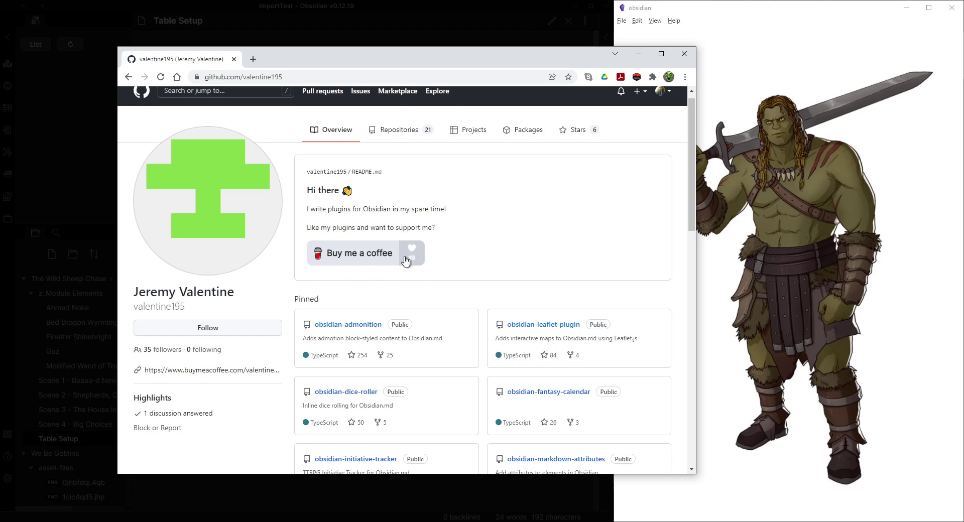
Step: Open the obsidian-image-window repository from the author's full repository list
left_click(397, 132)
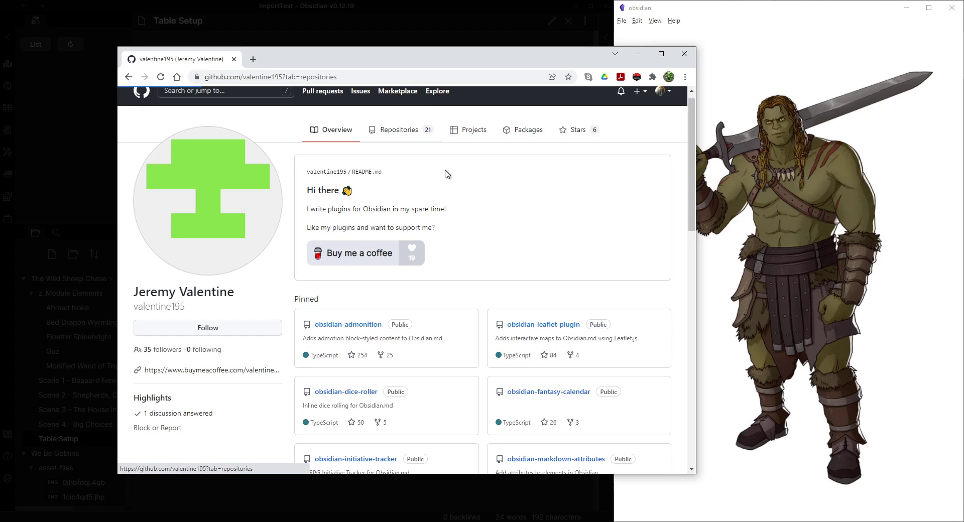
scroll(531, 239, "down", 5)
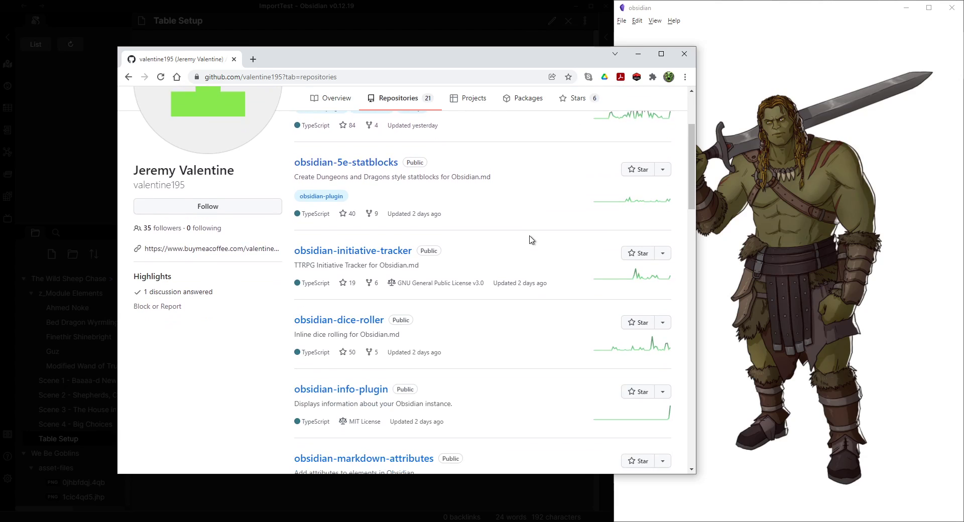
scroll(480, 246, "down", 5)
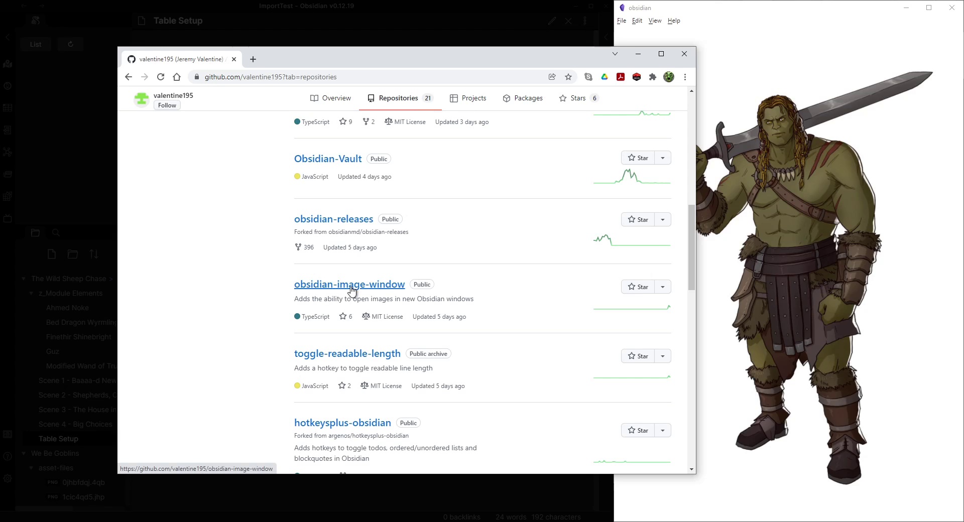
left_click(352, 290)
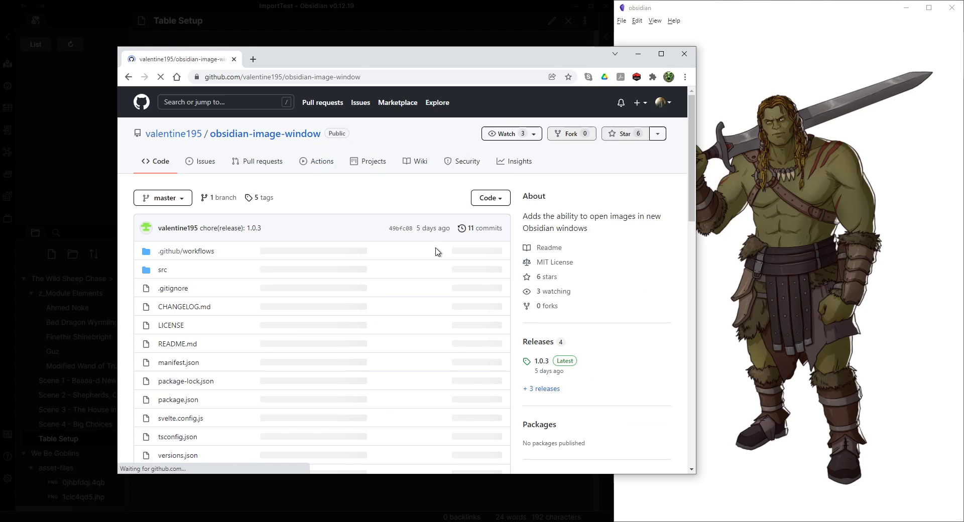
Step: Copy the obsidian-image-window repository's web address and paste it into Obsidian as the beta plugin's GitHub repository
left_click_drag(375, 77, 205, 77)
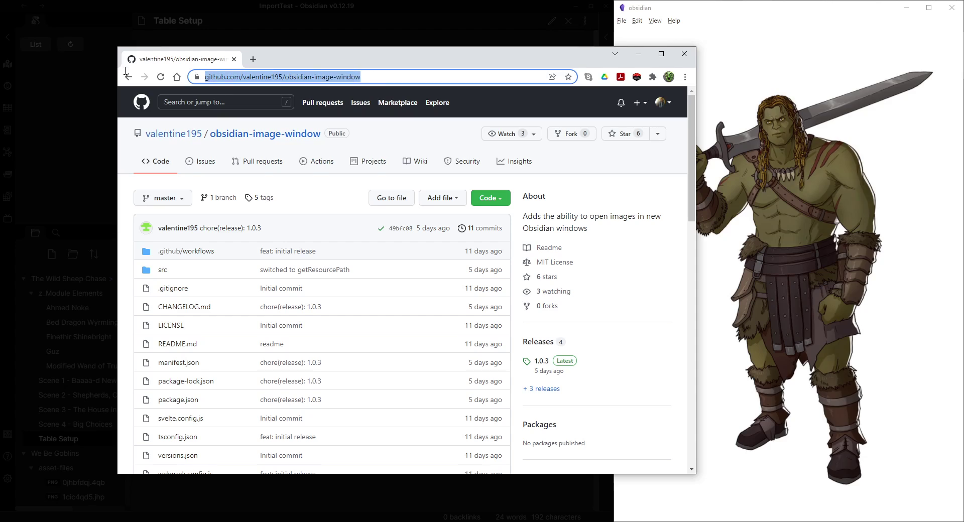
right_click(332, 78)
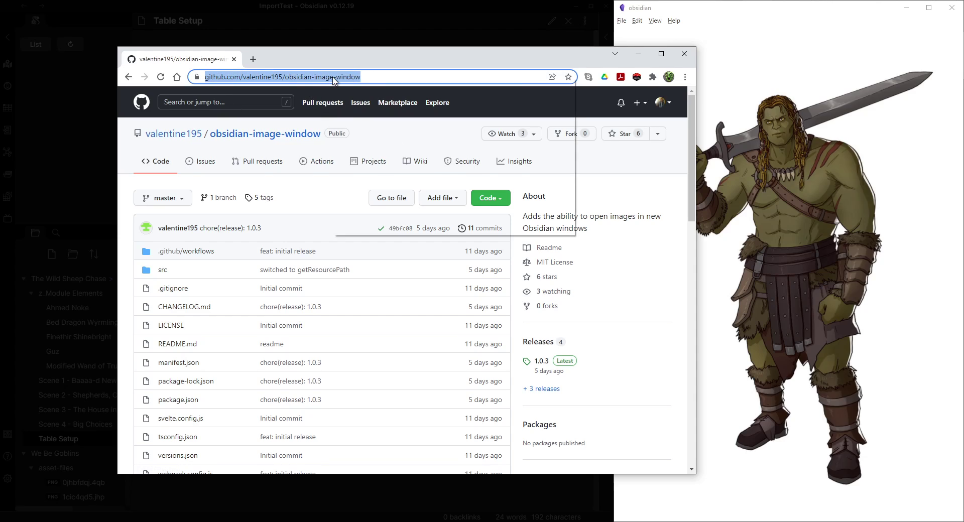
left_click(364, 149)
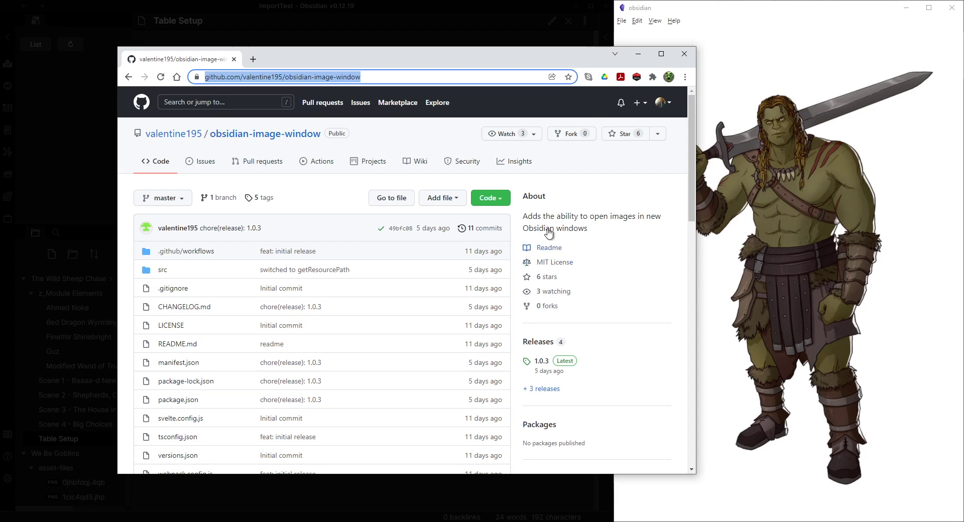
left_click(647, 48)
right_click(339, 263)
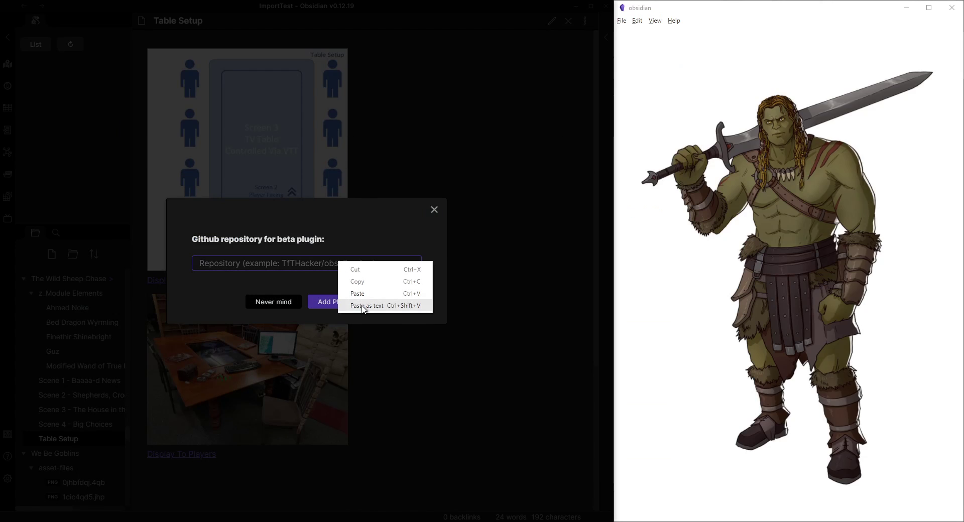
left_click(362, 295)
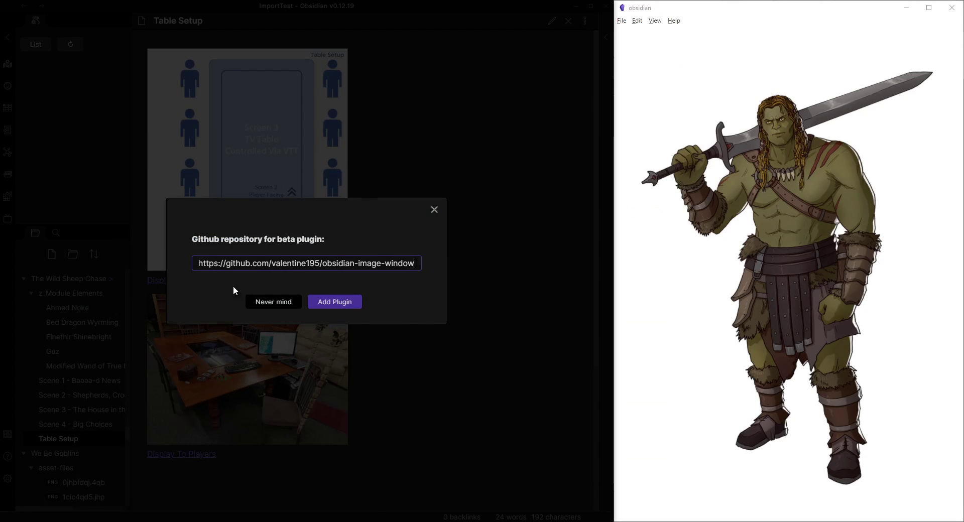
Step: Try to add the entered obsidian-image-window repository as a beta plugin, and close the dialog
left_click(344, 303)
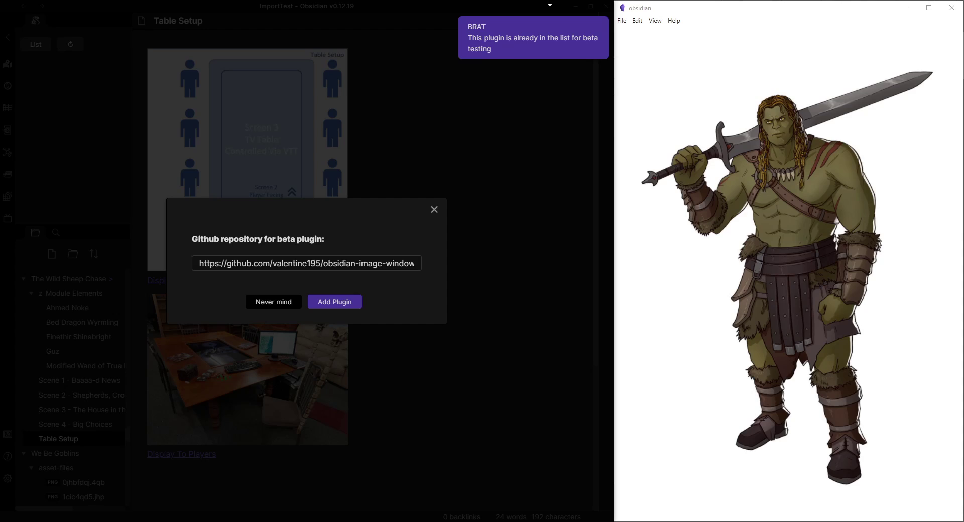
left_click(435, 211)
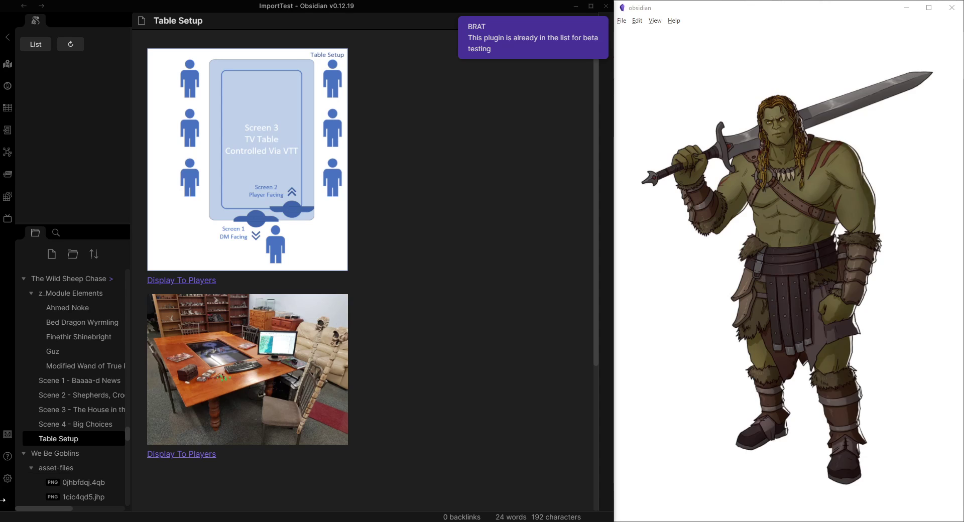
Step: Open the settings and find Image Window among the installed community plugins
left_click(8, 478)
scroll(321, 320, "down", 4)
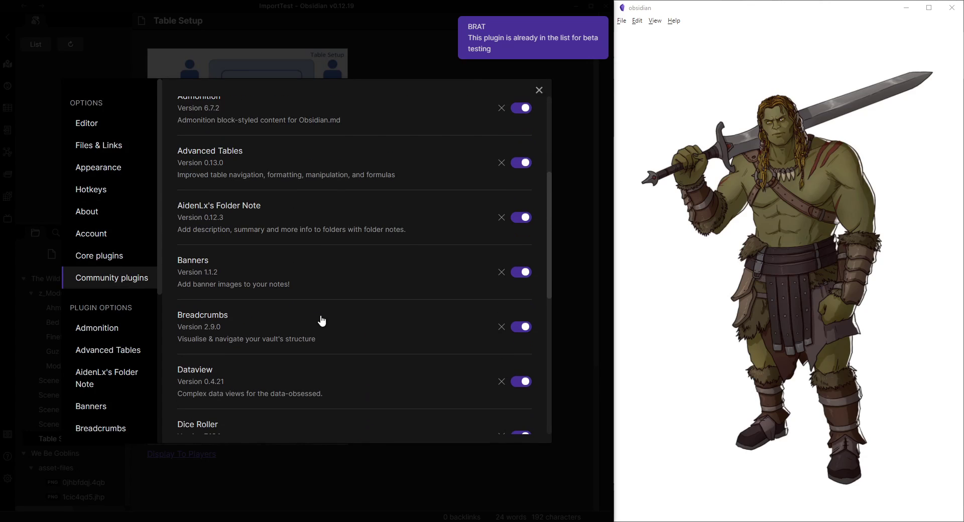
scroll(344, 286, "down", 5)
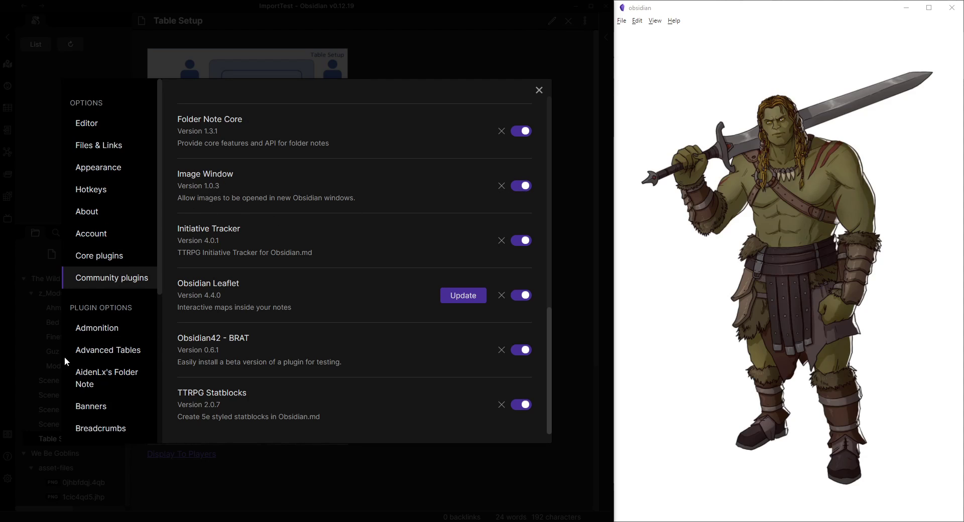
scroll(126, 357, "down", 5)
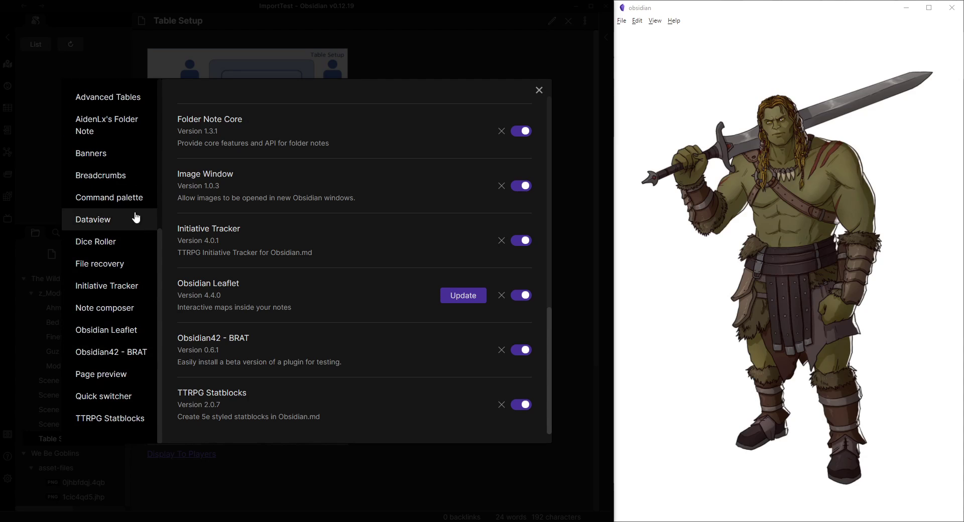
scroll(104, 326, "up", 2)
Step: Open the Image Window plugin's details page, review its description and installation notes, and close it
left_click(230, 190)
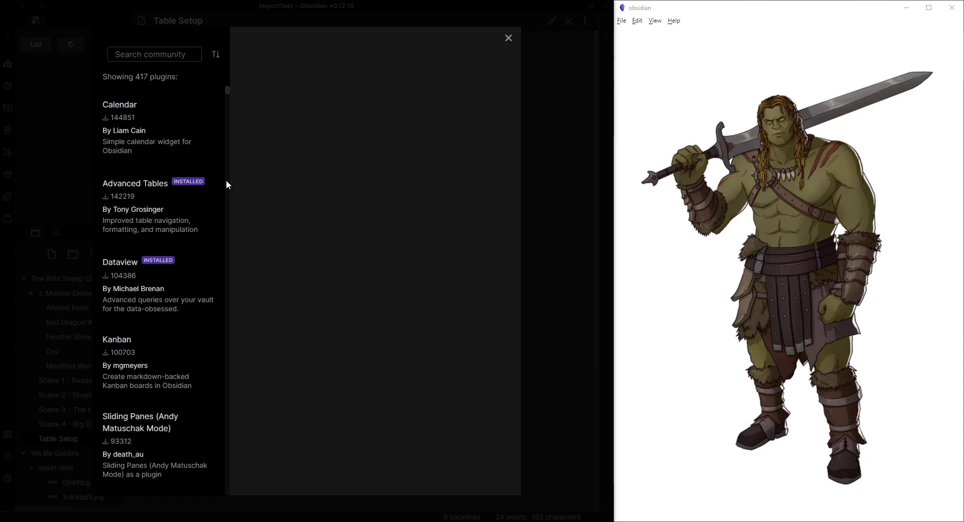
scroll(379, 243, "down", 3)
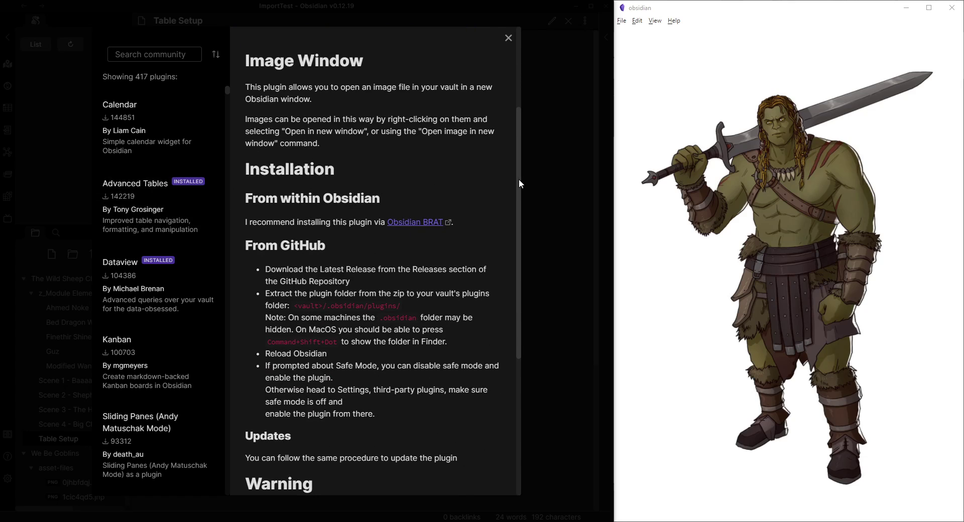
left_click_drag(519, 179, 502, 86)
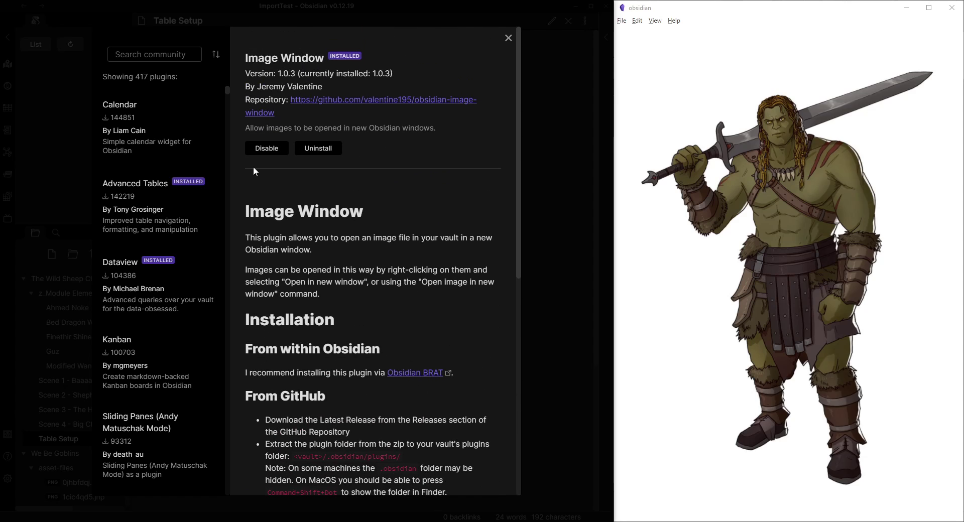
left_click(508, 40)
Step: Look through the plugin options list for an Image Window entry, and close the settings
scroll(79, 321, "down", 5)
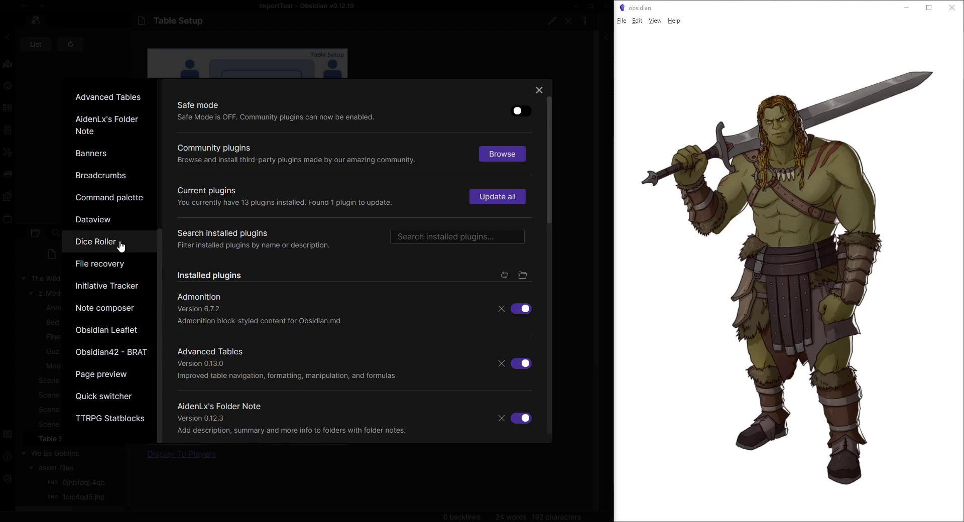
scroll(108, 333, "up", 2)
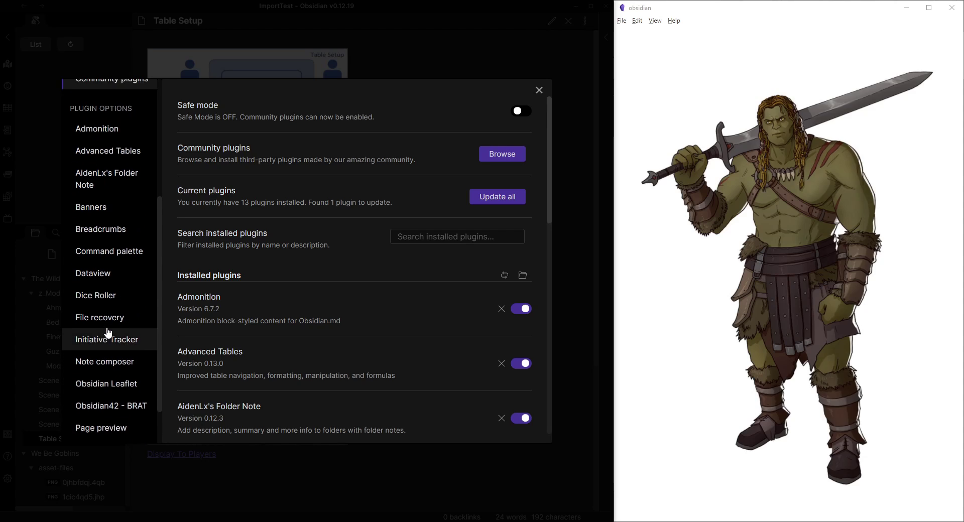
scroll(106, 311, "up", 2)
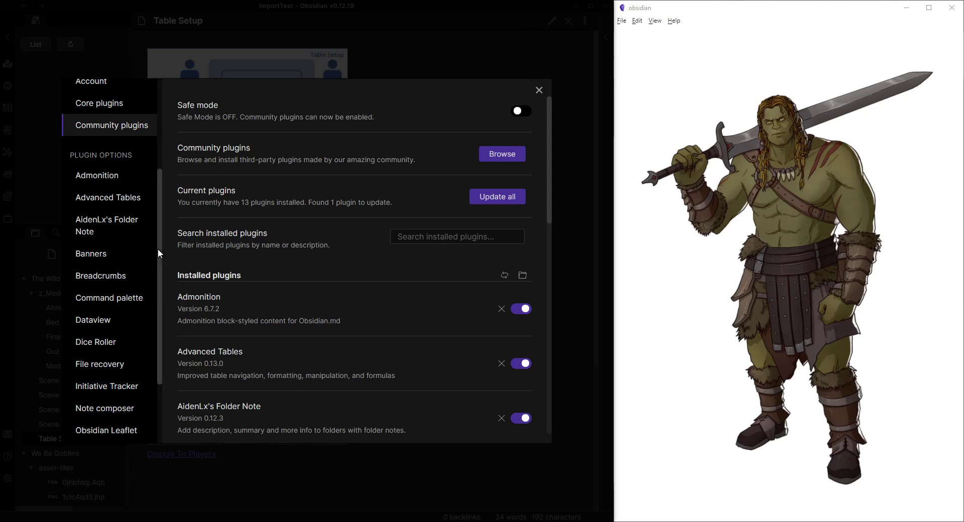
scroll(157, 249, "down", 4)
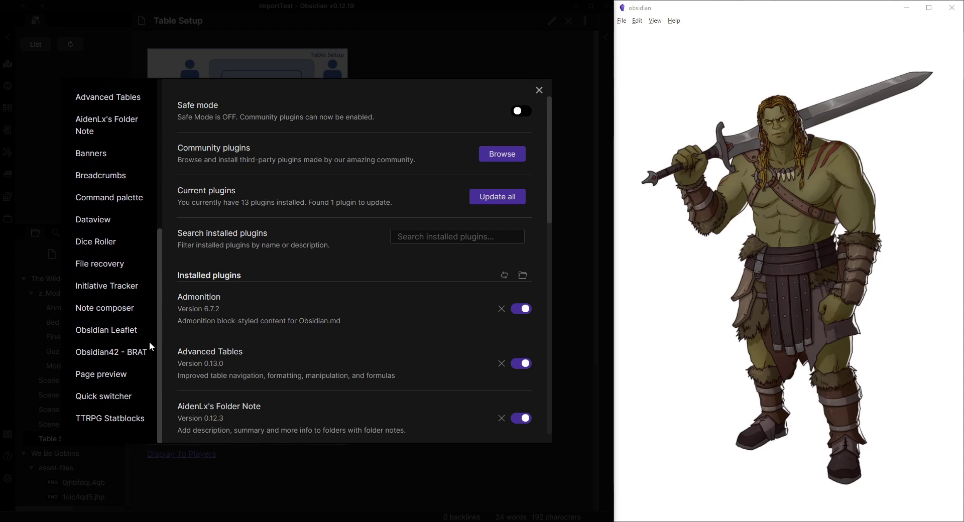
scroll(149, 341, "up", 9)
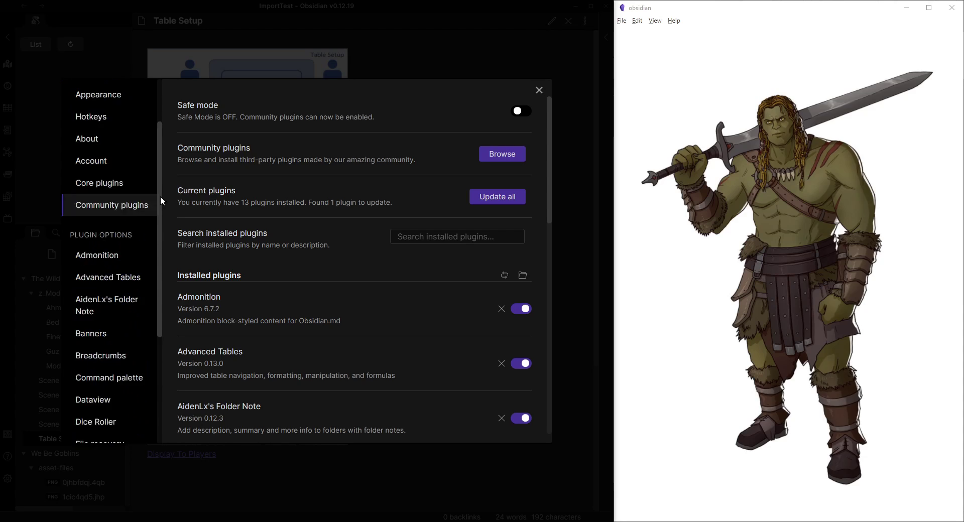
left_click(539, 91)
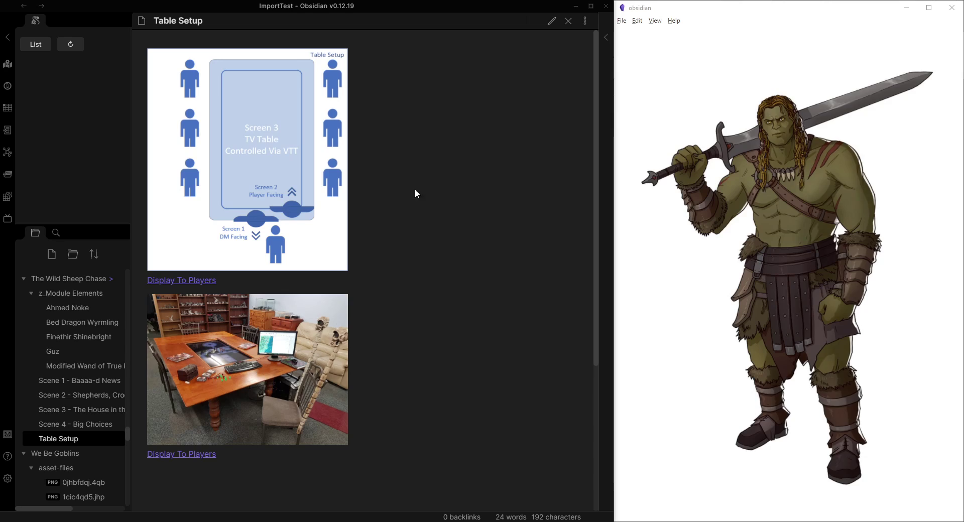
Step: Show the Table Setup note's source and examine the embed line of the first image
left_click(552, 22)
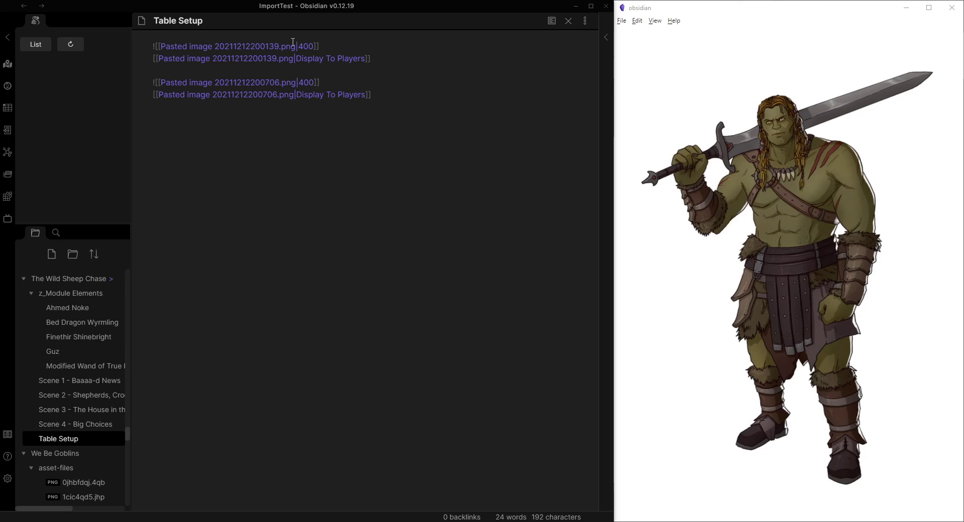
left_click_drag(331, 46, 101, 35)
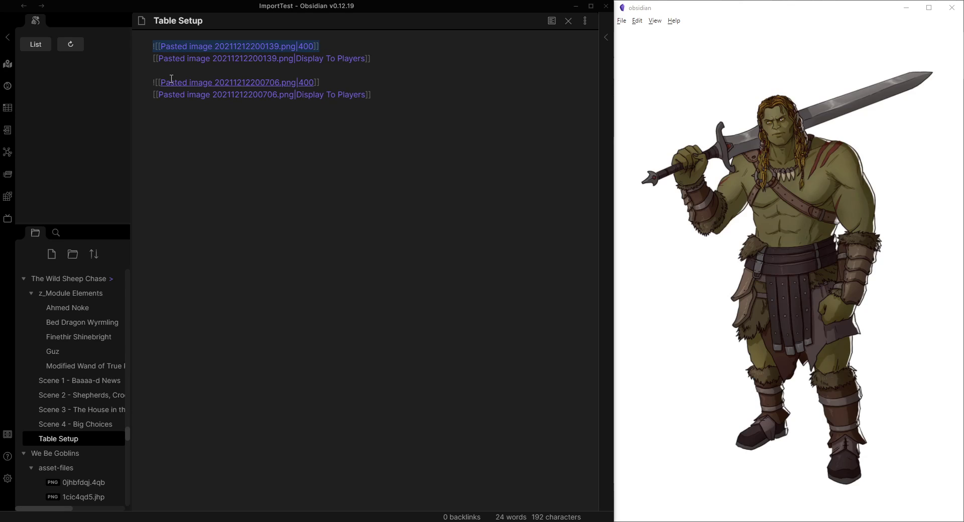
left_click(154, 47)
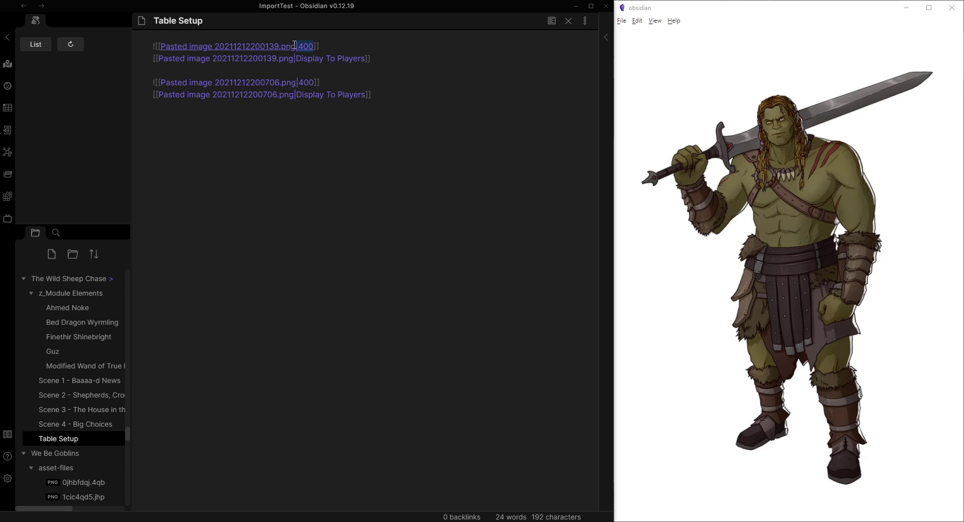
Step: Set the first embedded image's width in the Table Setup note to 200 and preview the note
left_click(300, 45)
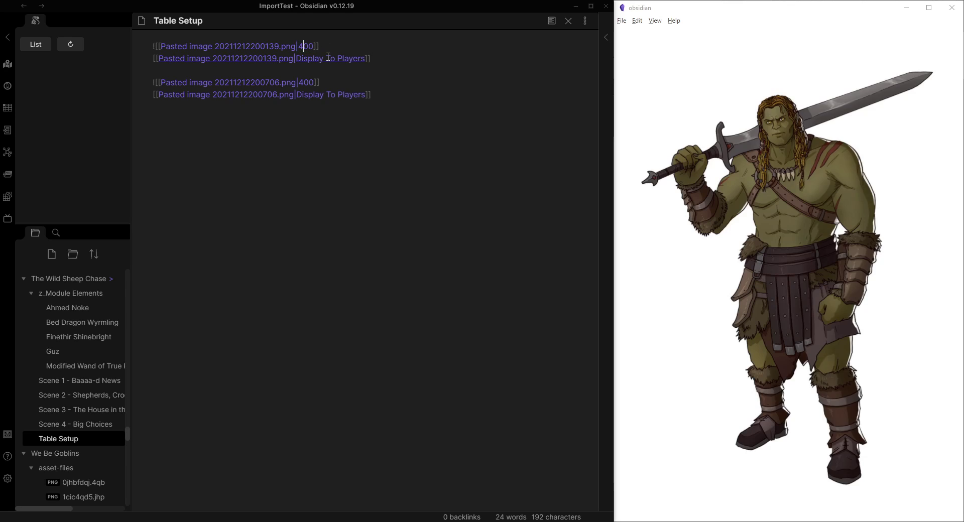
key("BackSpace")
type("2")
key("End")
left_click(551, 21)
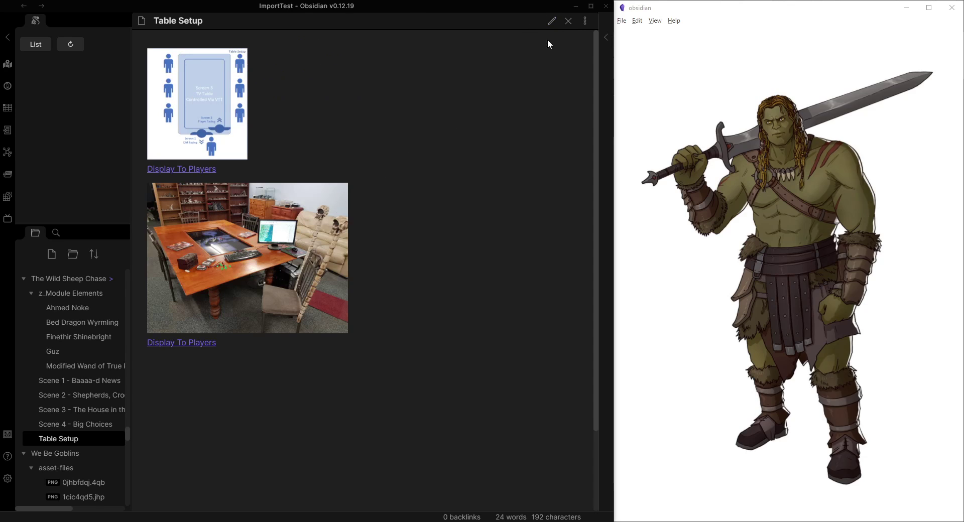
Step: Return to editing the Table Setup note and set the first embedded image's width to 400
left_click(554, 21)
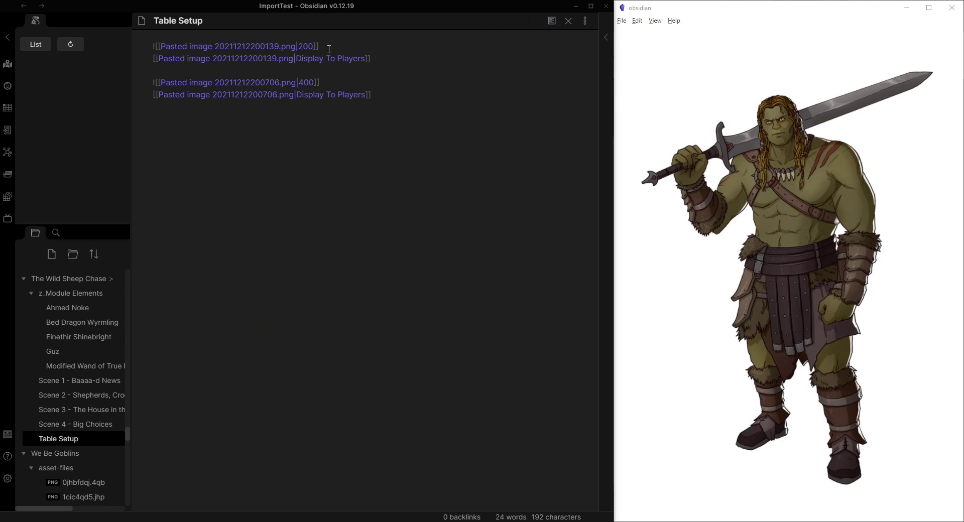
left_click(303, 46)
key("BackSpace")
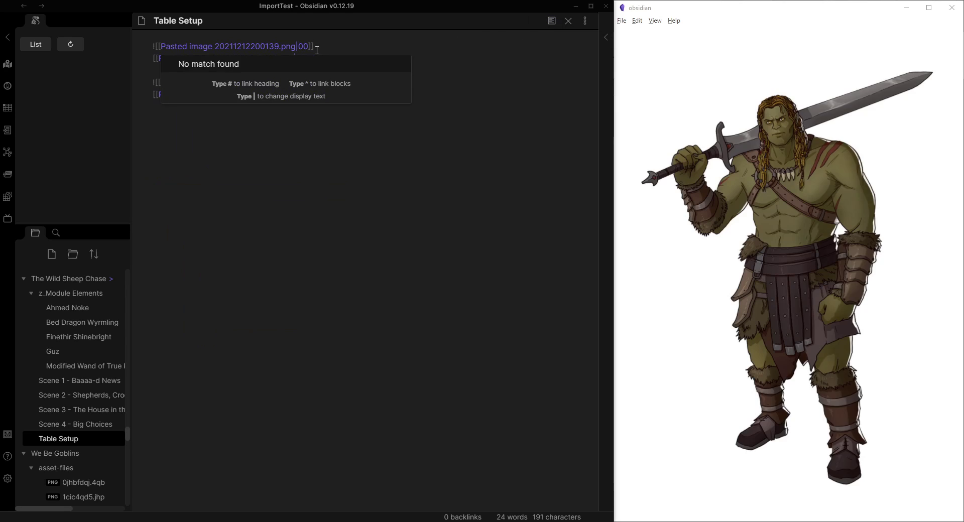
type("4")
left_click(356, 48)
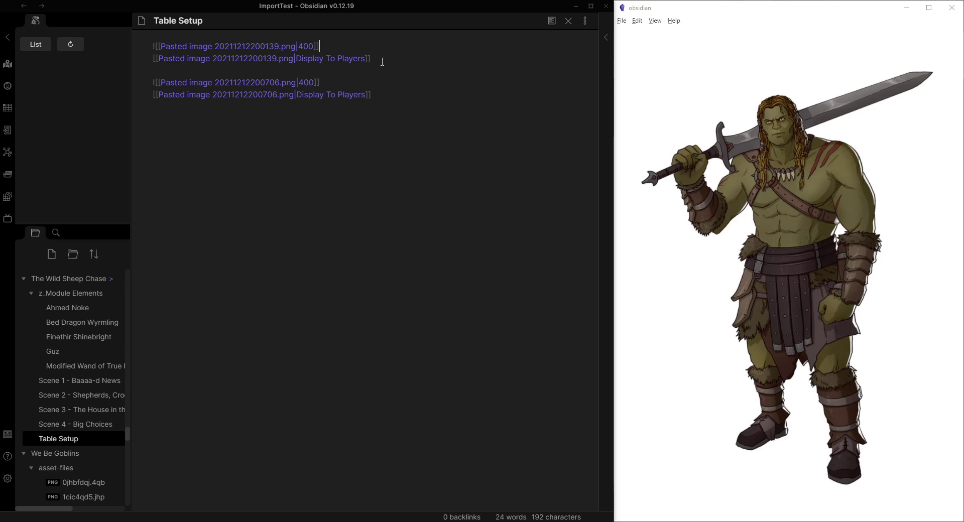
Step: Examine the link line below the first image embed and its "Display To Players" display text
left_click_drag(383, 60, 119, 61)
left_click(452, 94)
left_click_drag(296, 59, 380, 69)
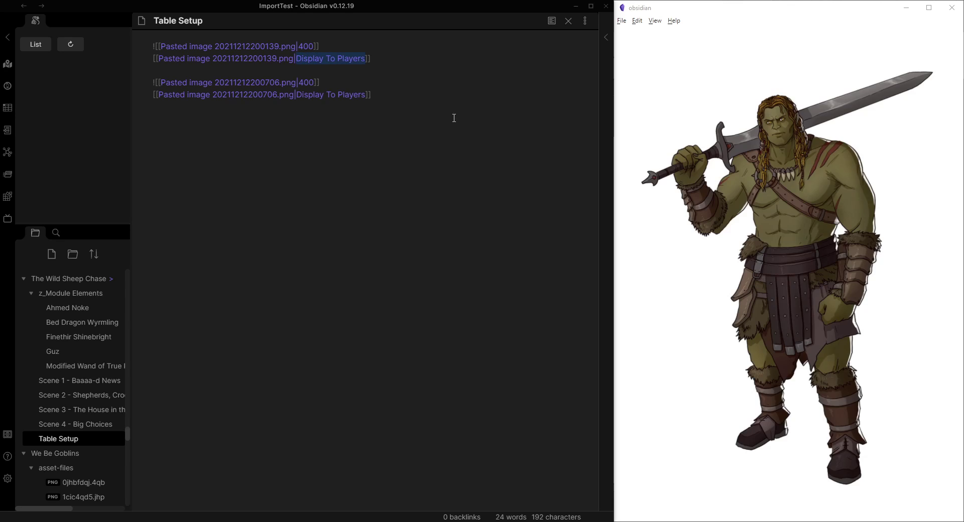
left_click_drag(368, 59, 296, 58)
left_click(173, 59)
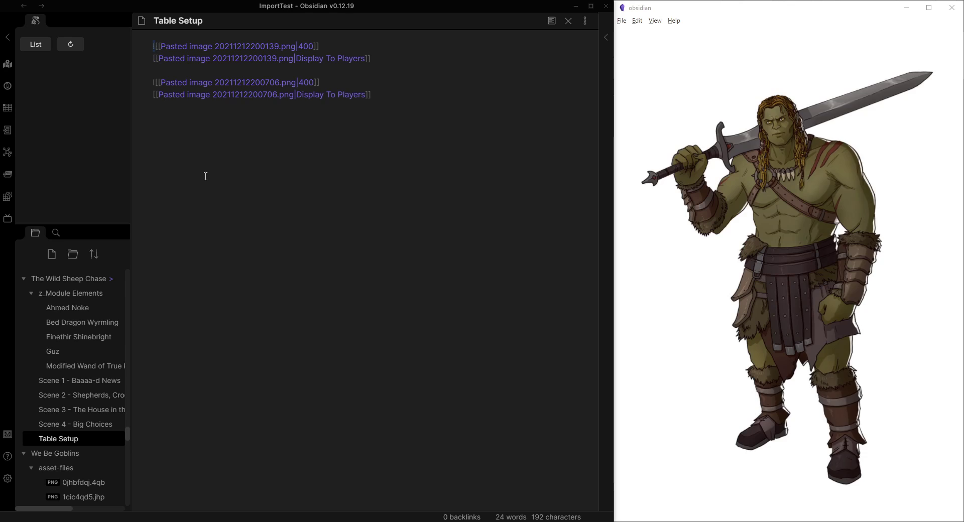
Step: Preview the Table Setup note, follow the first "Display To Players" link in the main window, and return to the note
left_click(551, 21)
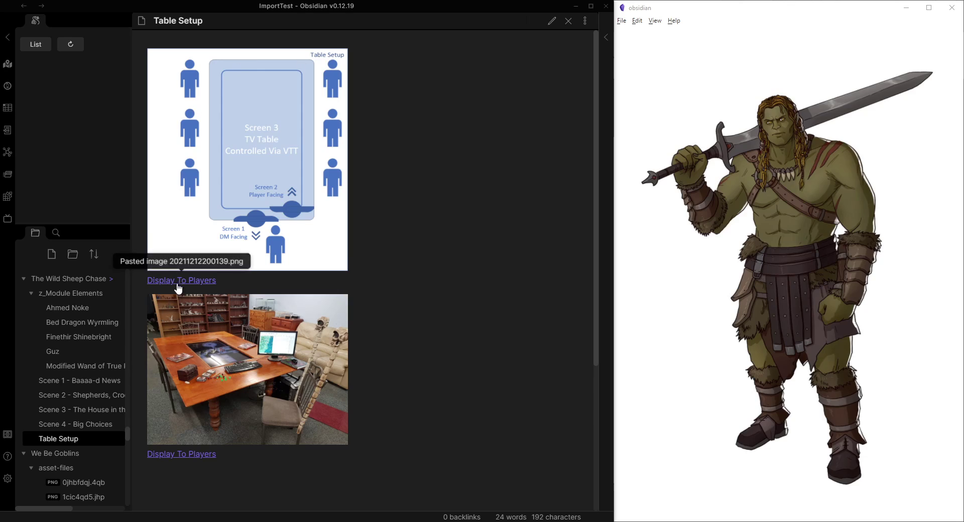
mouse_move(187, 281)
left_click(187, 281)
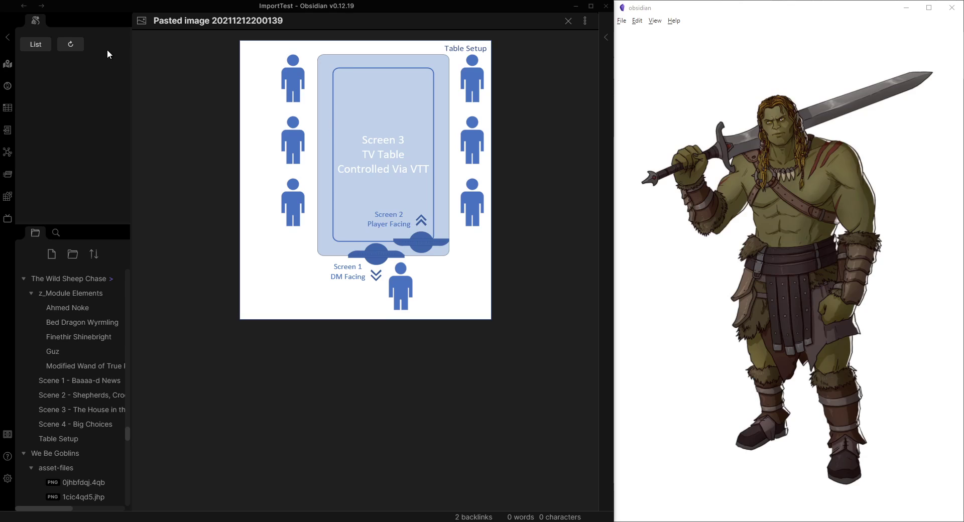
left_click(23, 7)
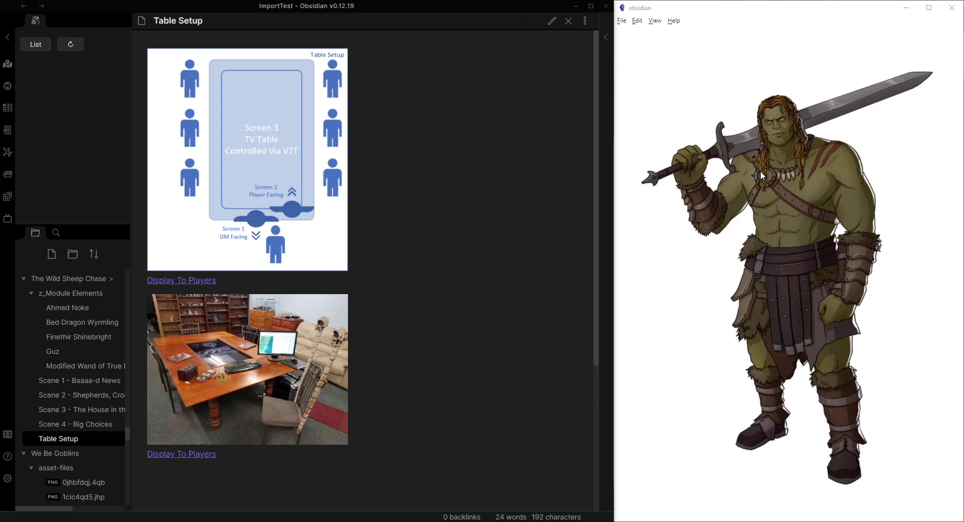
Step: Show the table layout diagram in the separate player window through the first "Display To Players" link
right_click(167, 284)
left_click(222, 395)
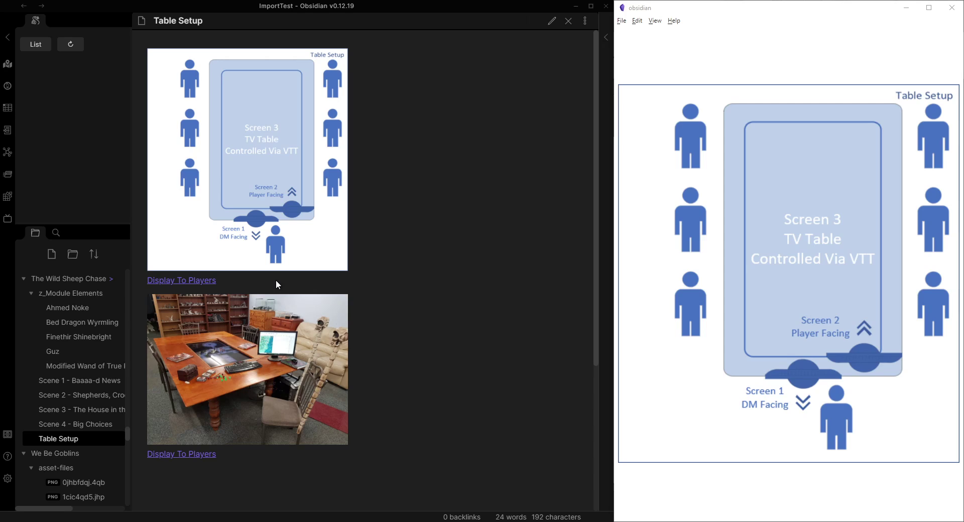
left_click_drag(275, 280, 140, 279)
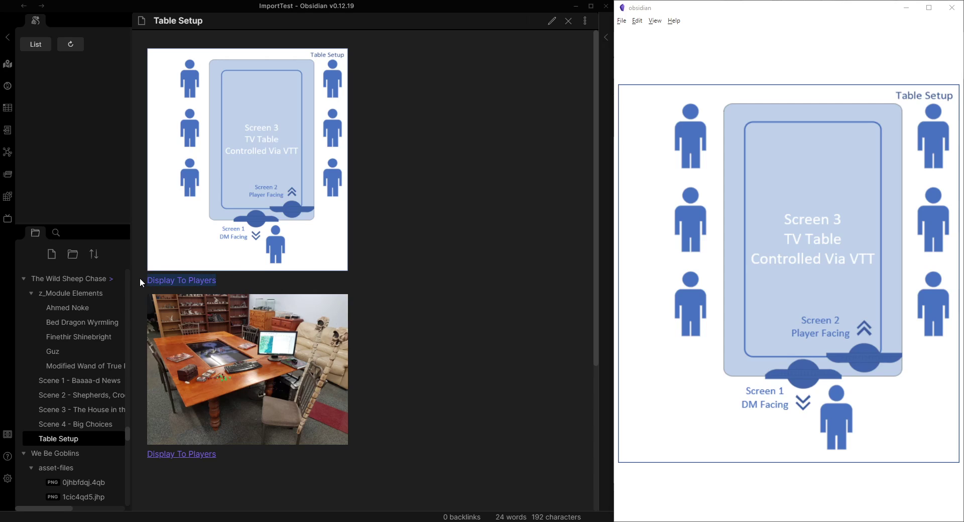
left_click(311, 276)
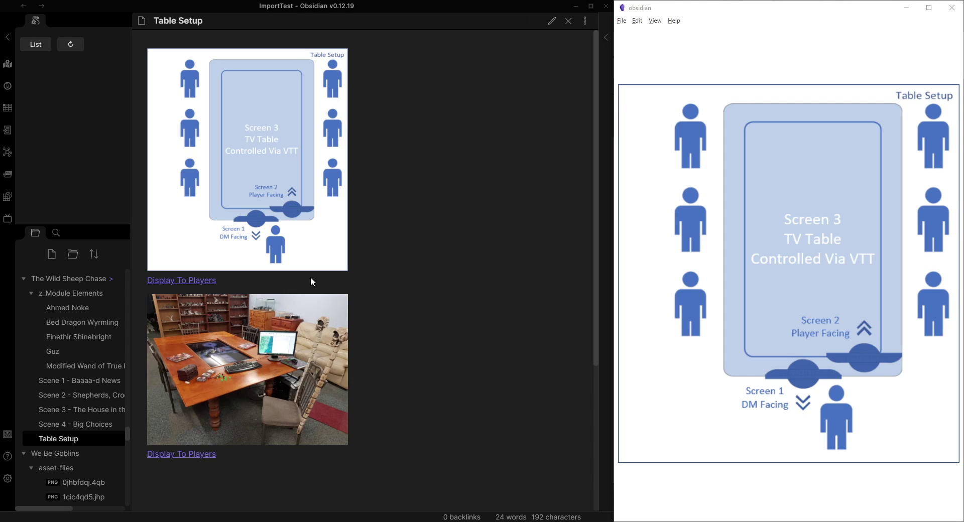